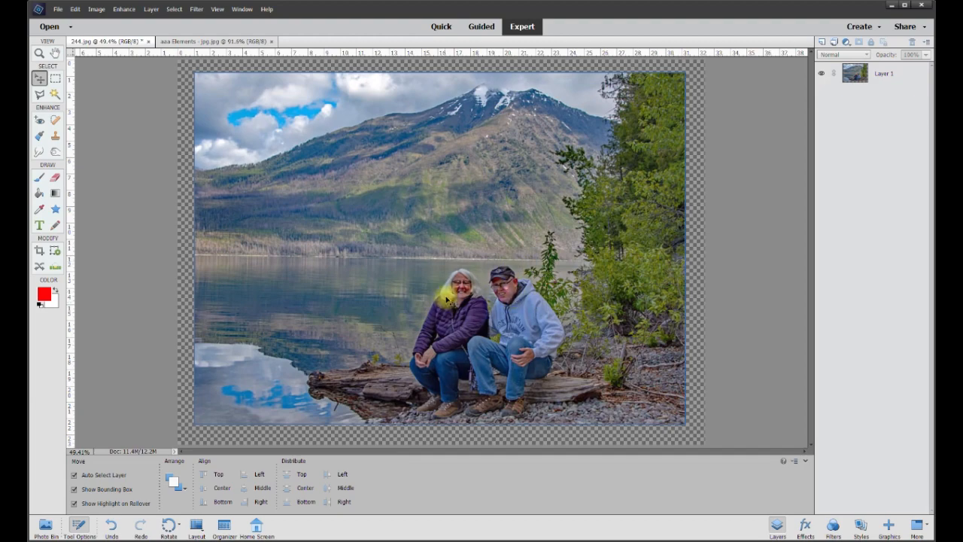
# Examine the couple's faces up close and return to the whole photo
pyautogui.scroll(5, 498, 313)
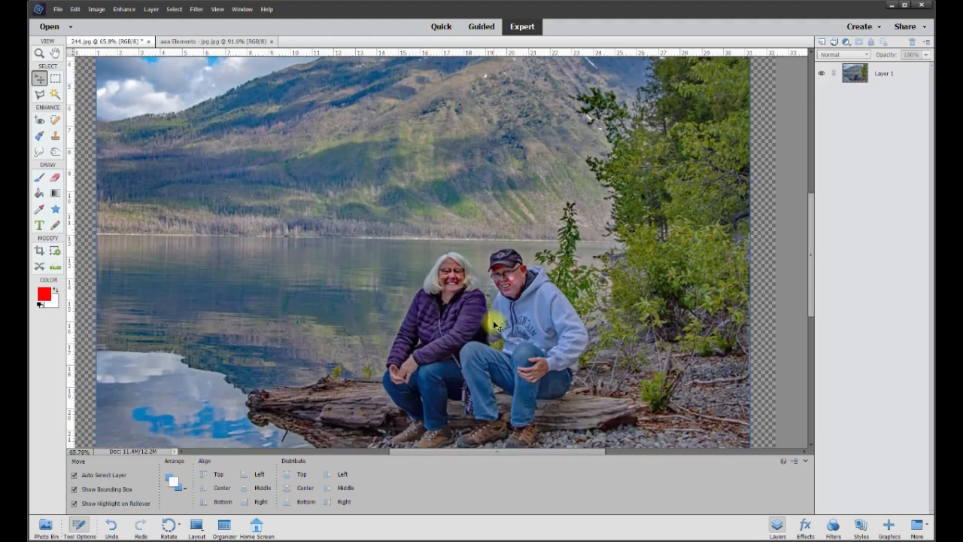
pyautogui.scroll(3, 506, 328)
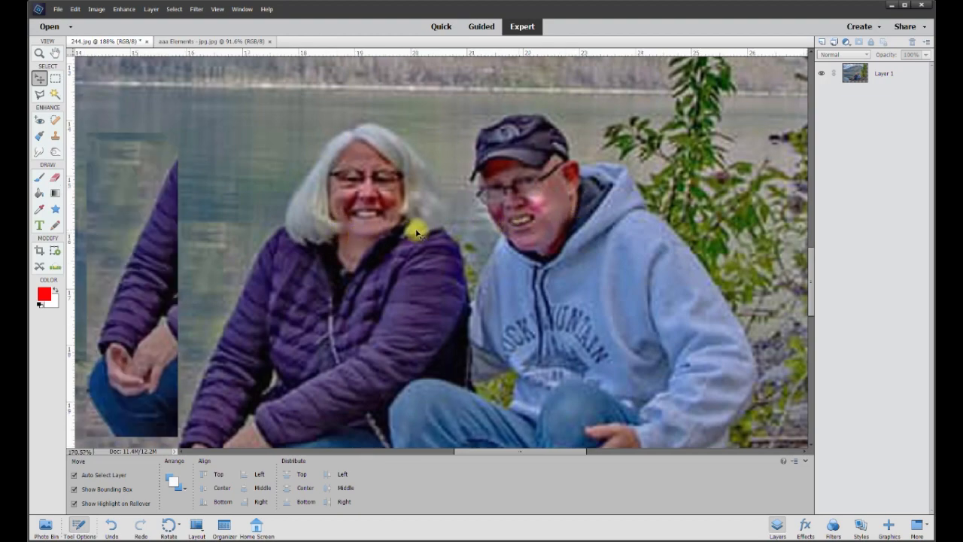
pyautogui.scroll(-7, 416, 234)
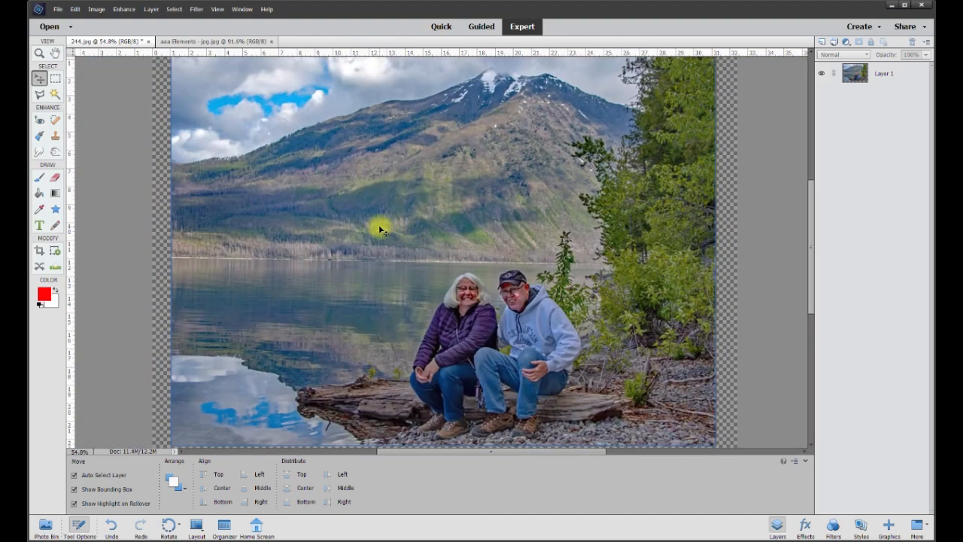
pyautogui.scroll(-1, 382, 230)
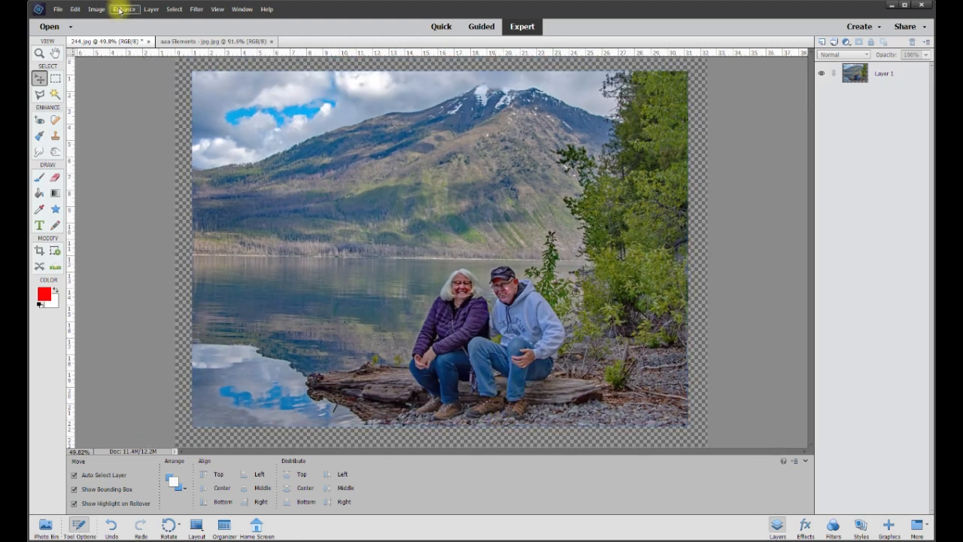
pyautogui.click(898, 75)
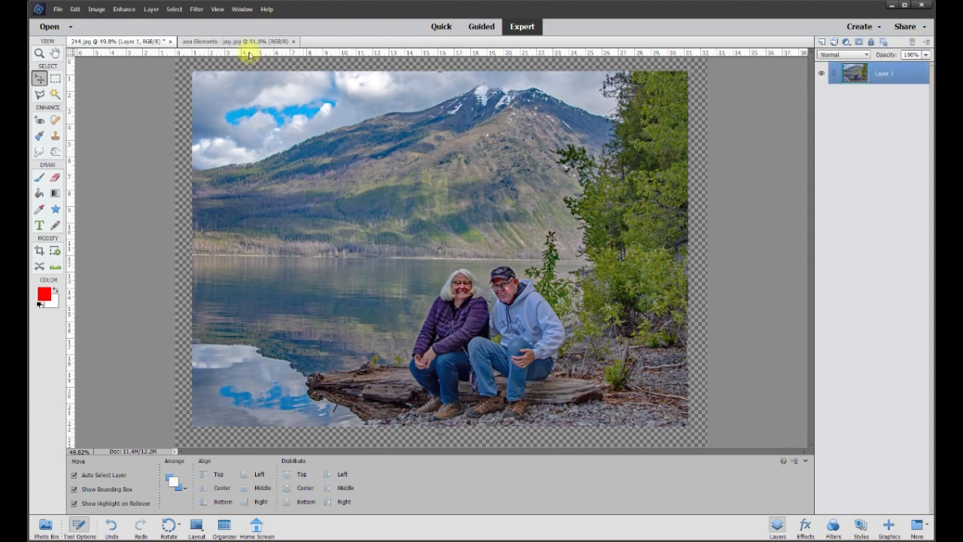
pyautogui.click(125, 10)
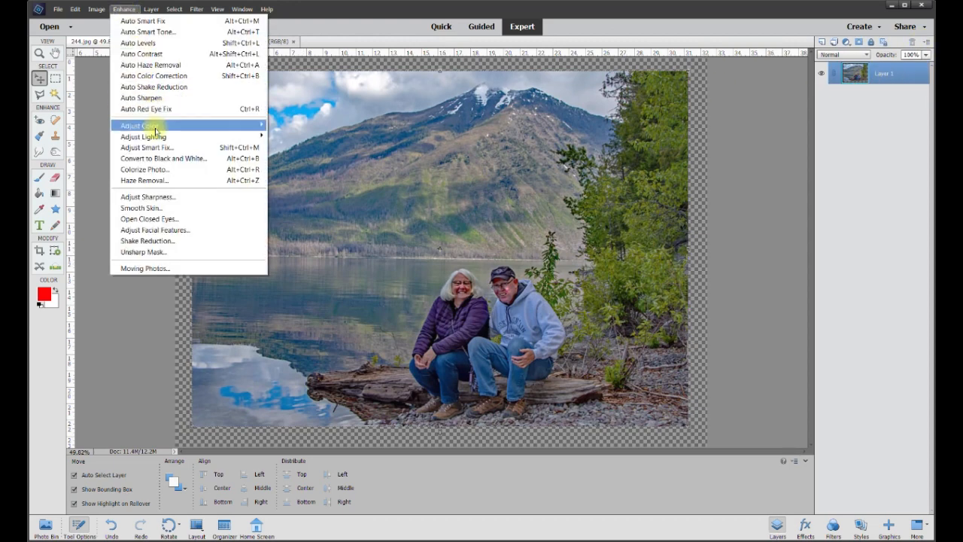
pyautogui.moveTo(200, 127)
pyautogui.click(286, 138)
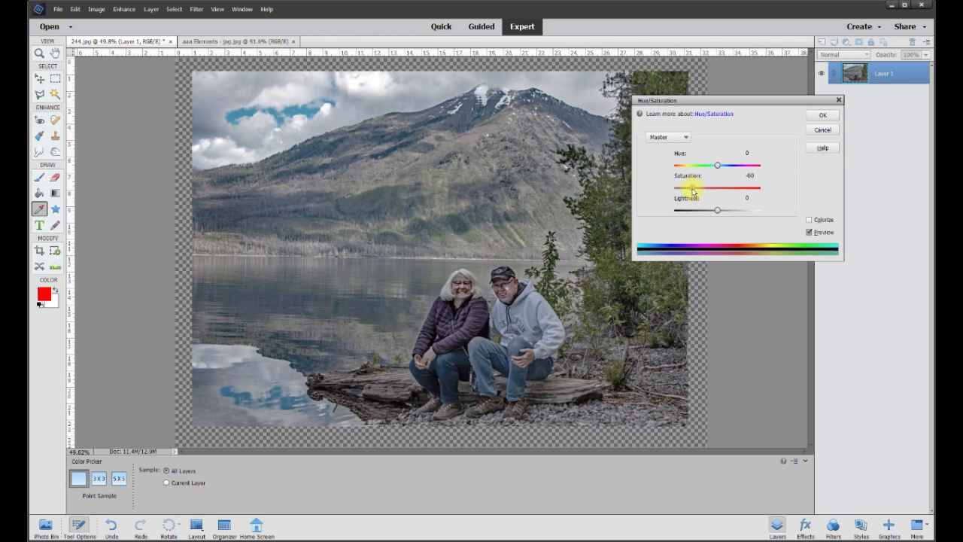
pyautogui.click(810, 232)
pyautogui.click(811, 232)
pyautogui.click(811, 233)
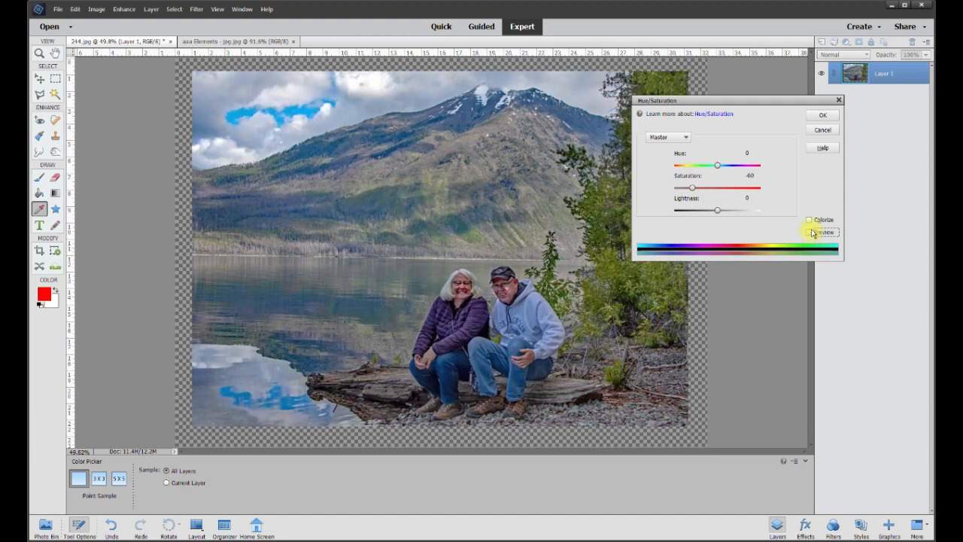
pyautogui.click(821, 131)
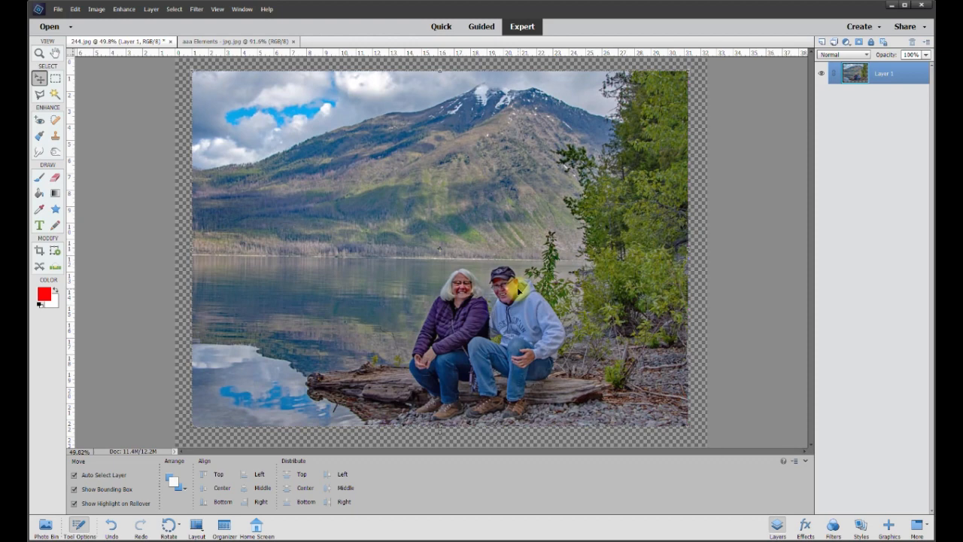
# Duplicate Layer 1 and hide the original layer beneath the copy
pyautogui.rightClick(886, 76)
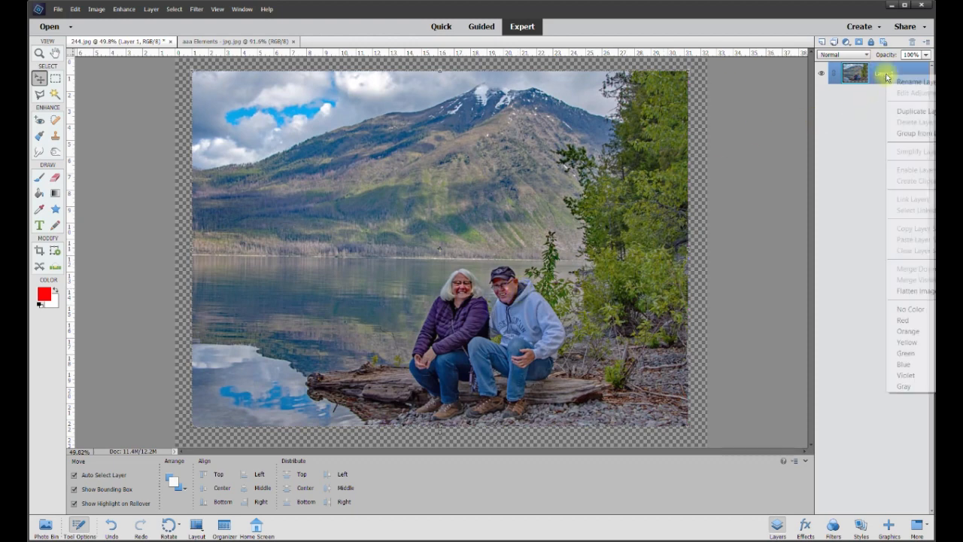
pyautogui.click(922, 112)
pyautogui.click(542, 153)
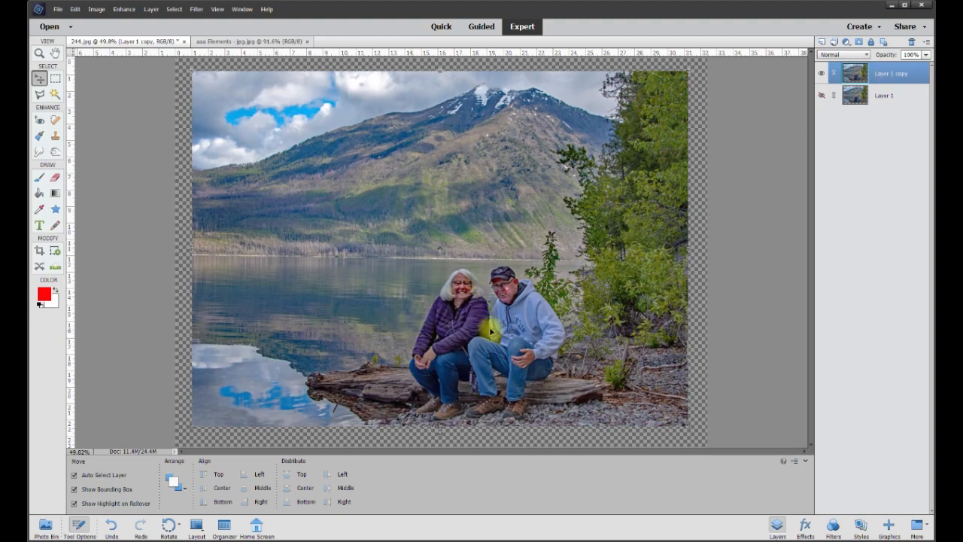
# Erase along the inner outlines of both faces on the layer copy with a 15 px Eraser brush
pyautogui.scroll(5, 490, 328)
pyautogui.scroll(3, 495, 331)
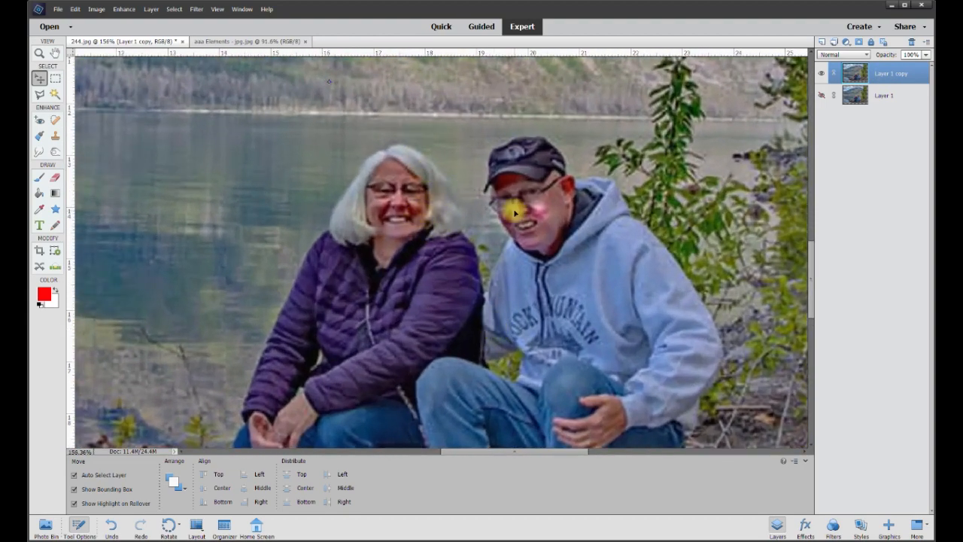
pyautogui.click(55, 177)
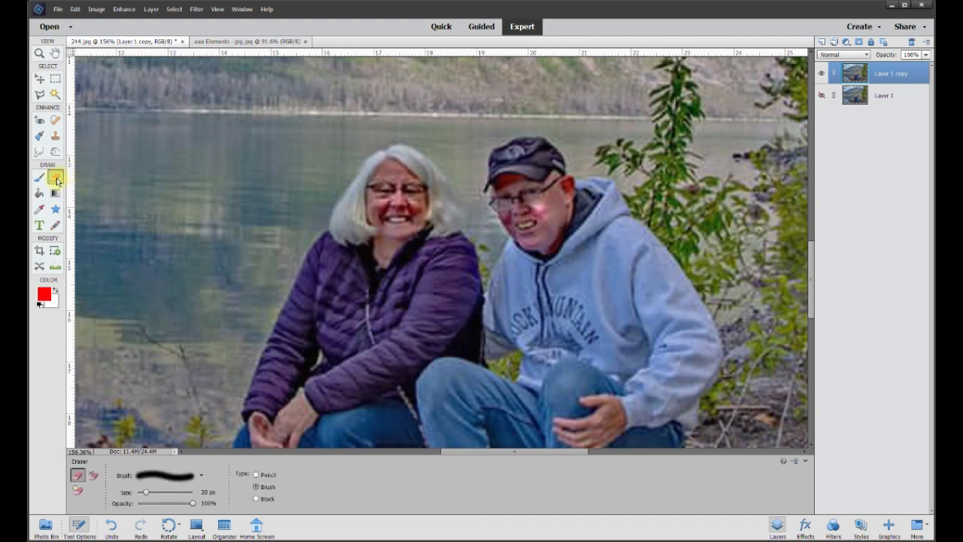
pyautogui.click(183, 474)
pyautogui.click(203, 498)
pyautogui.write('5')
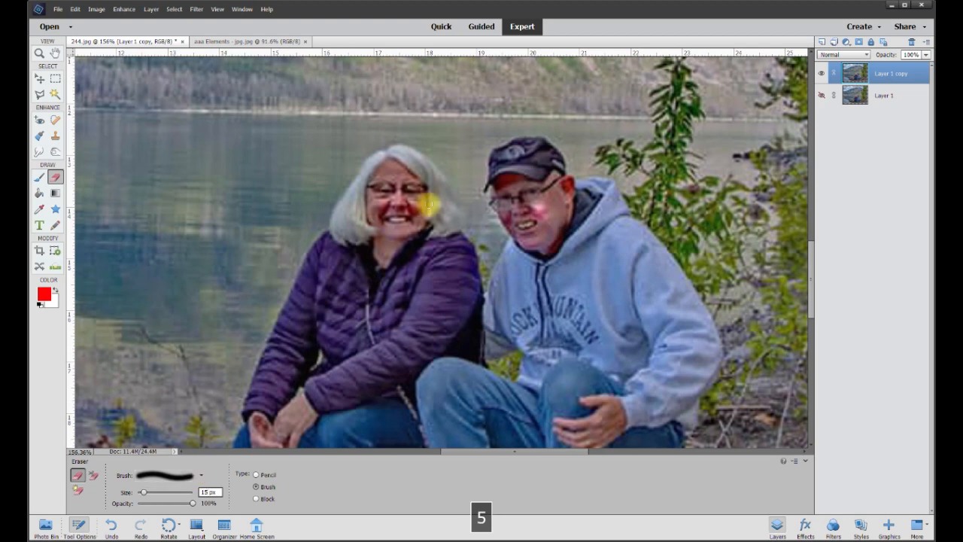
pyautogui.click(40, 78)
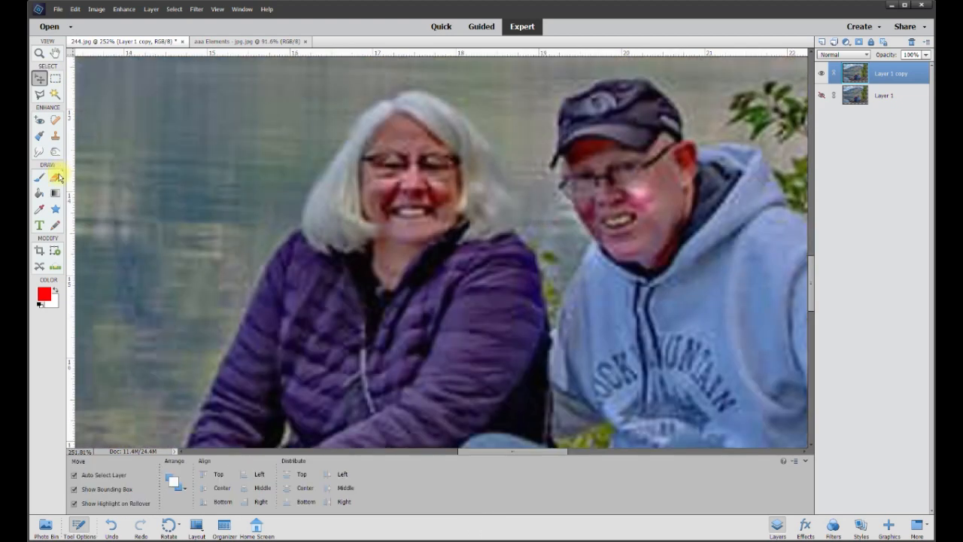
pyautogui.click(58, 177)
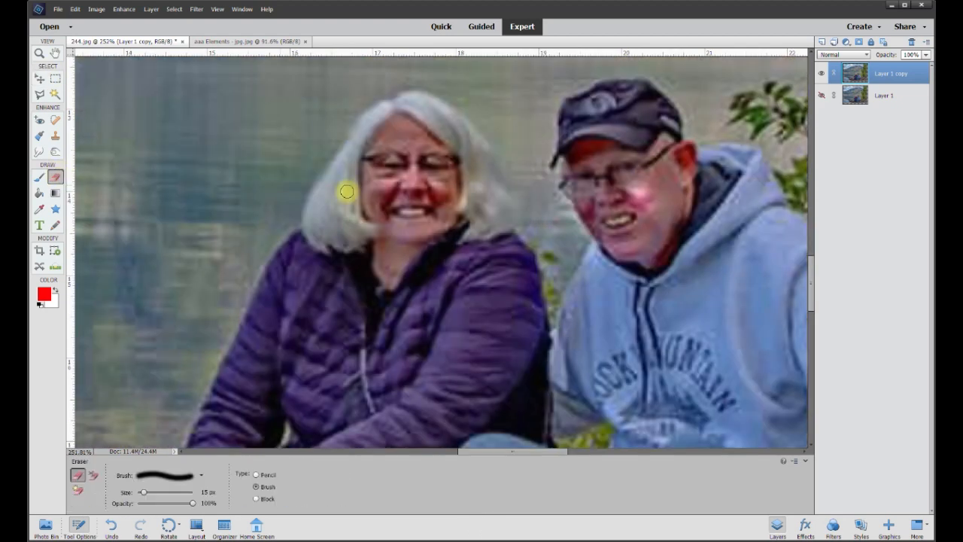
pyautogui.moveTo(389, 282)
pyautogui.mouseDown()
pyautogui.moveTo(389, 231)
pyautogui.moveTo(373, 213)
pyautogui.moveTo(368, 169)
pyautogui.moveTo(392, 125)
pyautogui.moveTo(426, 137)
pyautogui.moveTo(449, 164)
pyautogui.moveTo(455, 191)
pyautogui.moveTo(453, 218)
pyautogui.moveTo(408, 260)
pyautogui.mouseUp()
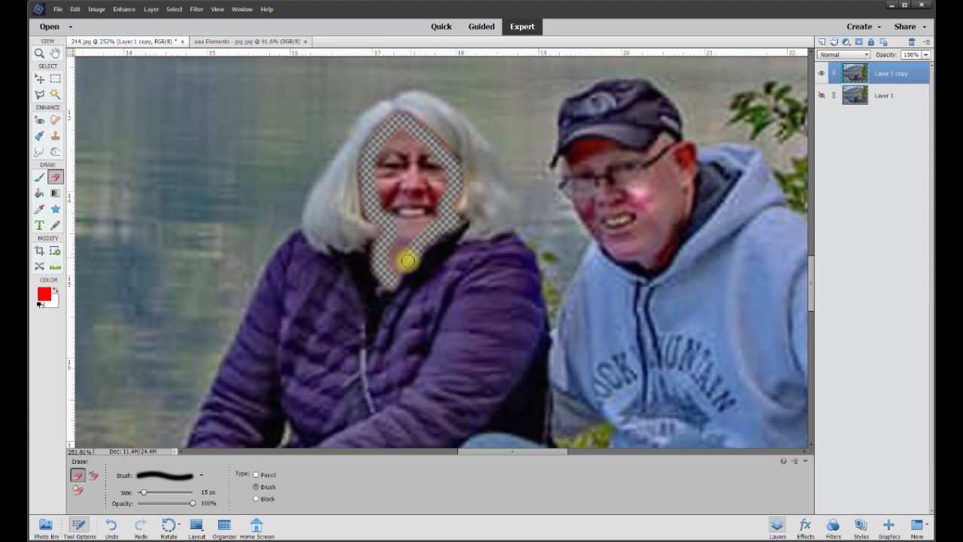
pyautogui.moveTo(650, 261)
pyautogui.mouseDown()
pyautogui.moveTo(613, 244)
pyautogui.moveTo(570, 188)
pyautogui.moveTo(578, 149)
pyautogui.moveTo(623, 158)
pyautogui.moveTo(665, 143)
pyautogui.moveTo(684, 150)
pyautogui.moveTo(682, 200)
pyautogui.moveTo(662, 247)
pyautogui.mouseUp()
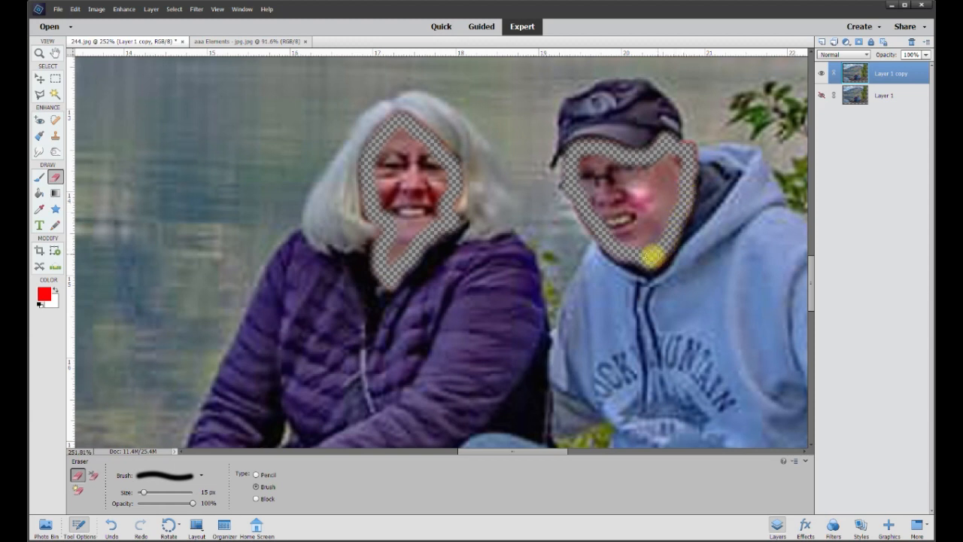
# Select the remaining inside of each face with the freehand Lasso, delete it from the layer copy, and clear the selection
pyautogui.click(41, 98)
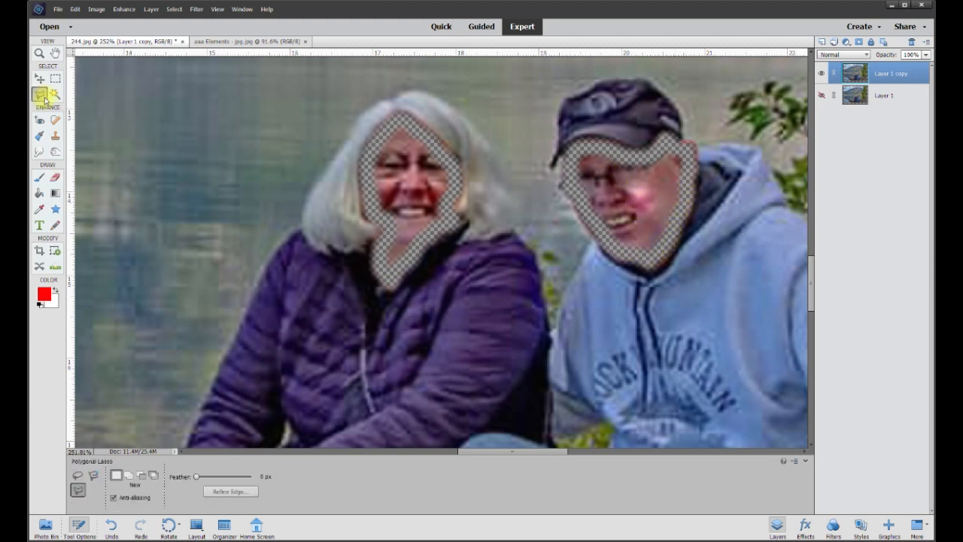
pyautogui.click(77, 475)
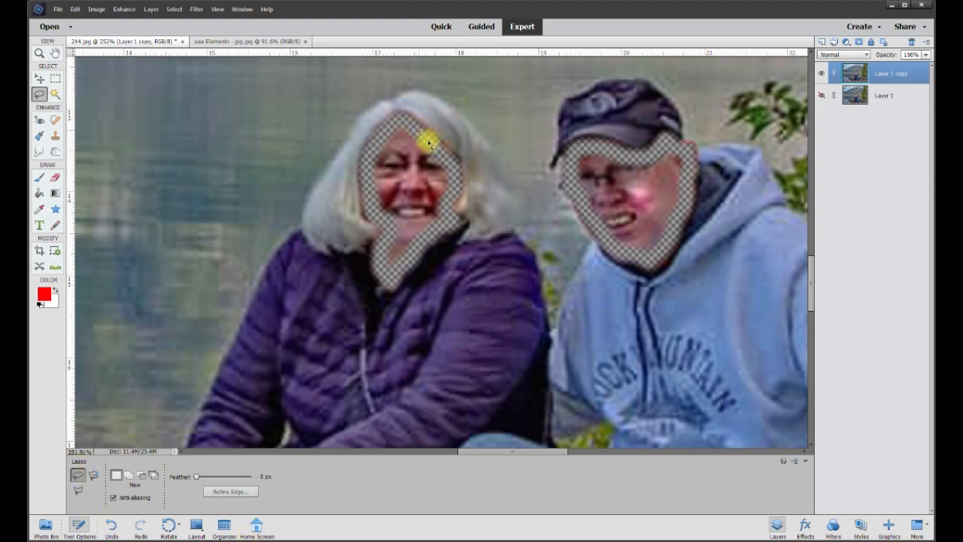
pyautogui.moveTo(445, 210)
pyautogui.mouseDown()
pyautogui.moveTo(401, 269)
pyautogui.moveTo(385, 271)
pyautogui.moveTo(390, 223)
pyautogui.moveTo(371, 193)
pyautogui.moveTo(369, 159)
pyautogui.moveTo(399, 119)
pyautogui.mouseUp()
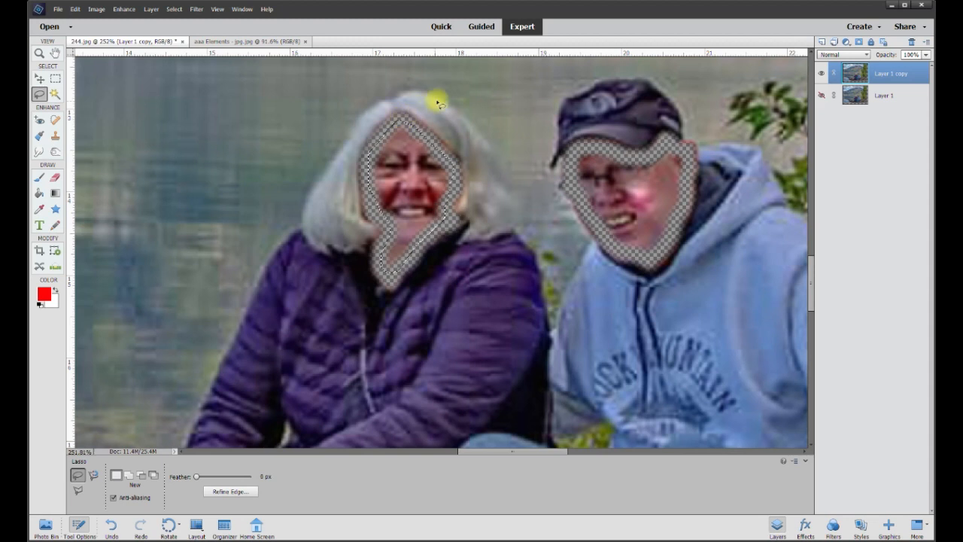
pyautogui.press('Delete')
pyautogui.moveTo(588, 148)
pyautogui.mouseDown()
pyautogui.moveTo(647, 153)
pyautogui.moveTo(668, 141)
pyautogui.moveTo(685, 154)
pyautogui.moveTo(684, 188)
pyautogui.moveTo(653, 253)
pyautogui.moveTo(635, 258)
pyautogui.moveTo(604, 242)
pyautogui.moveTo(577, 209)
pyautogui.moveTo(567, 159)
pyautogui.mouseUp()
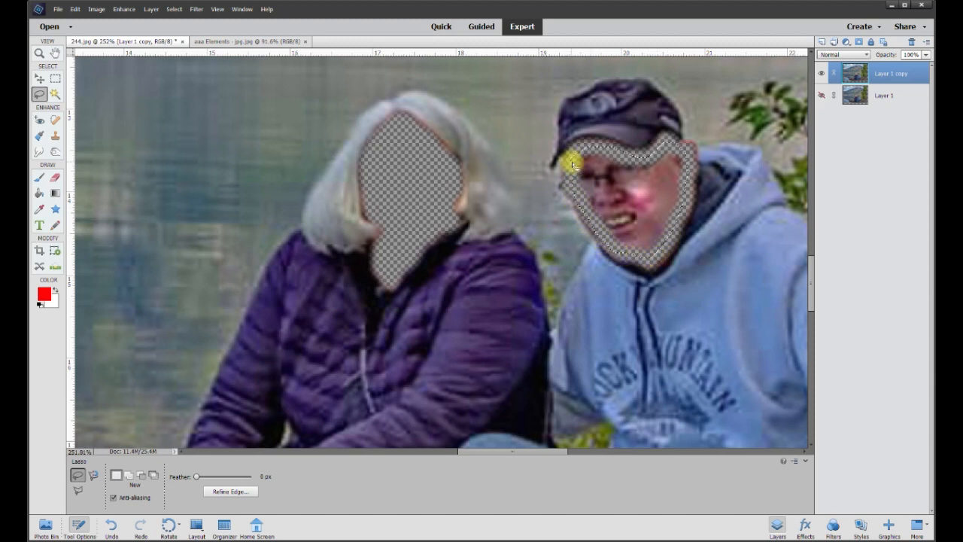
pyautogui.press('Delete')
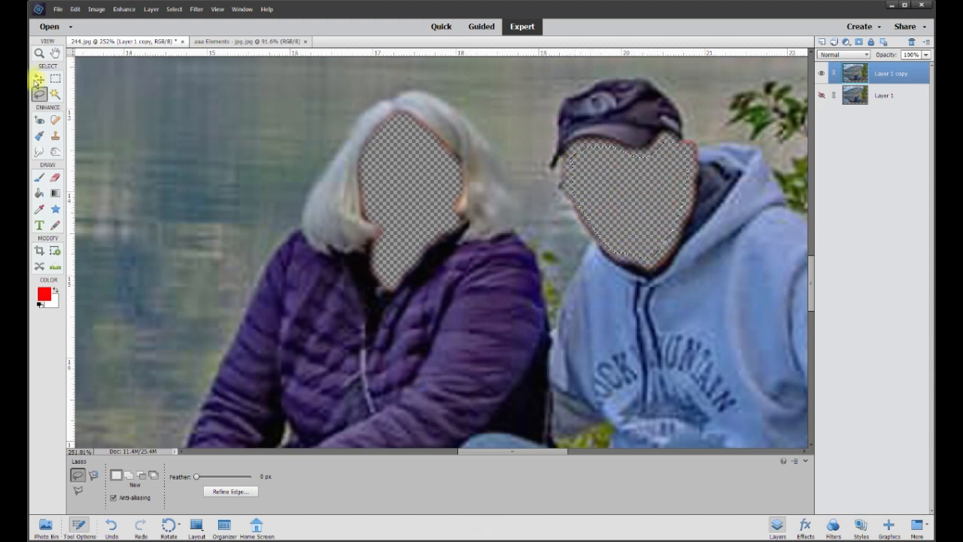
pyautogui.click(38, 79)
pyautogui.hotkey('ctrl', 'd')
# Toggle the visibility of Layer 1 to compare the cut-out faces, leaving the layer shown
pyautogui.scroll(-5, 466, 196)
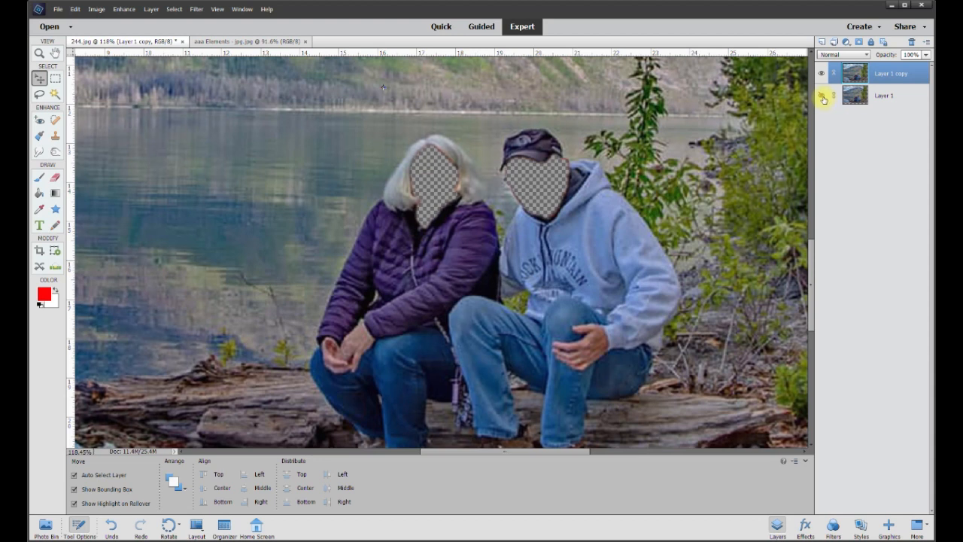
pyautogui.click(822, 97)
pyautogui.click(823, 96)
pyautogui.click(822, 96)
pyautogui.click(823, 96)
pyautogui.click(823, 96)
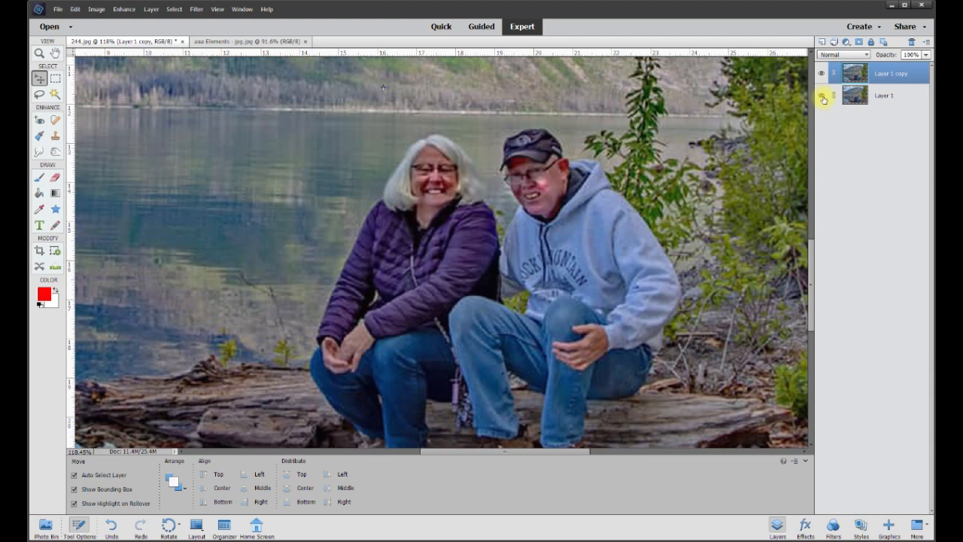
# Set Layer 1's contrast to -24 with the Brightness/Contrast adjustment
pyautogui.click(888, 96)
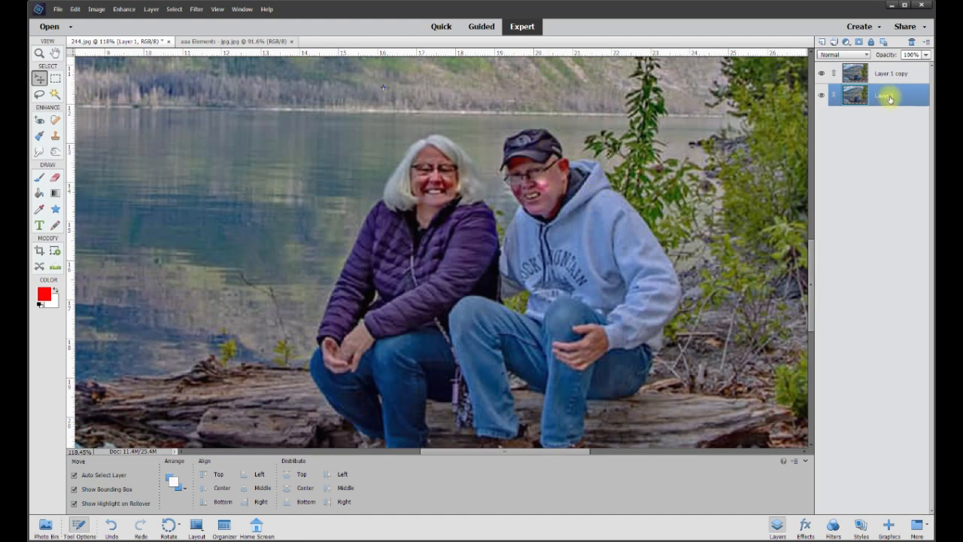
pyautogui.click(124, 9)
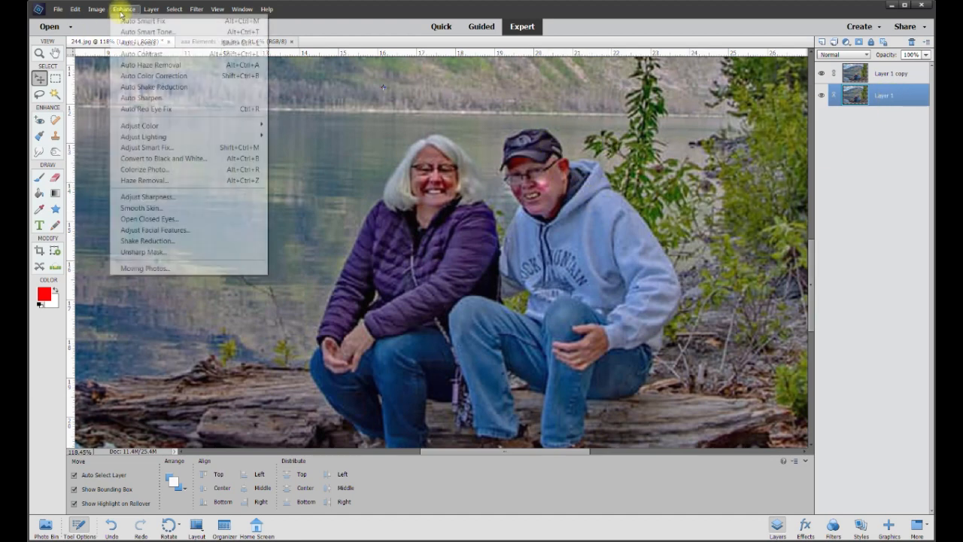
pyautogui.moveTo(141, 137)
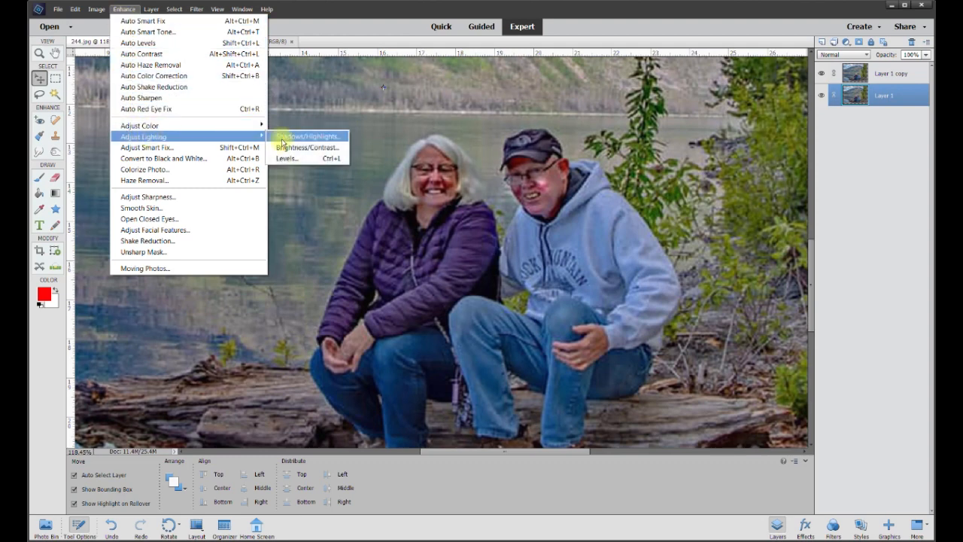
pyautogui.click(285, 145)
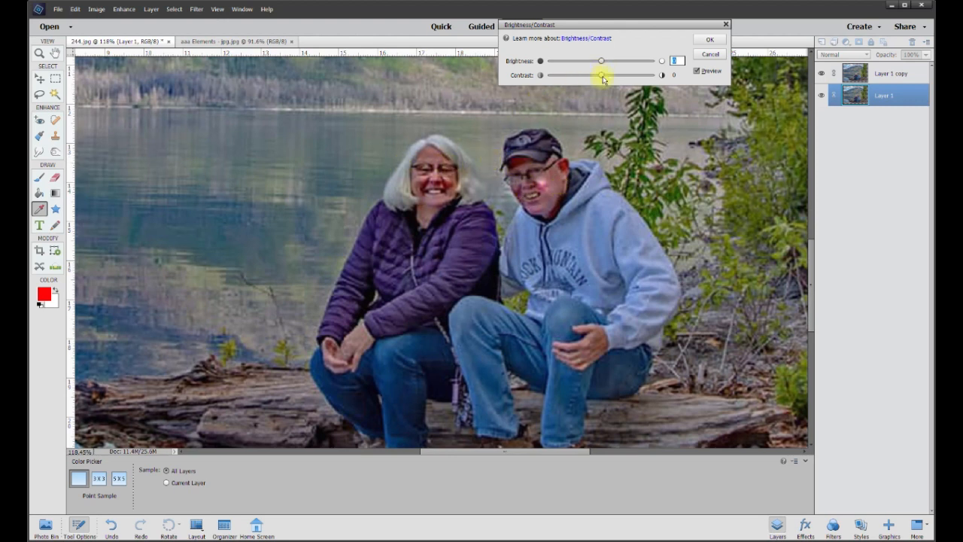
pyautogui.moveTo(637, 78); pyautogui.dragTo(534, 83)
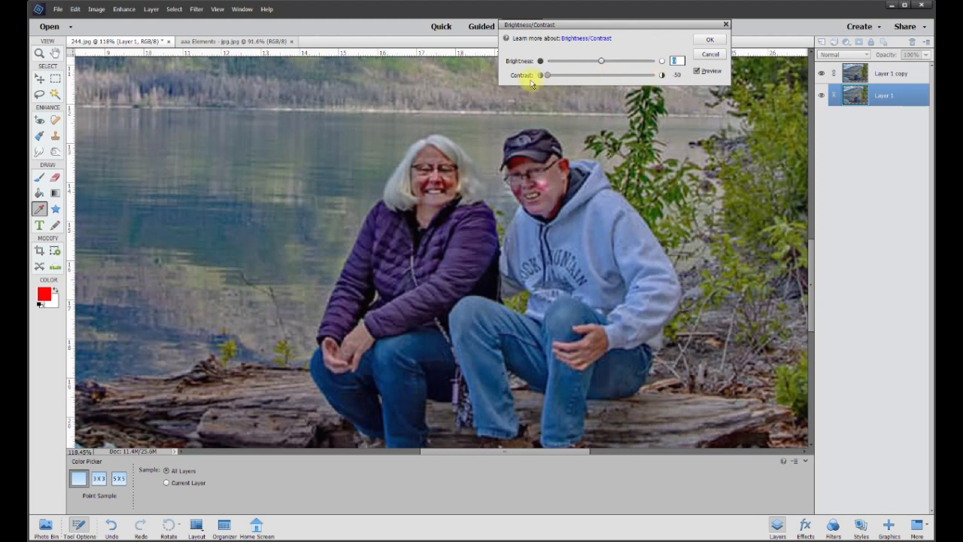
pyautogui.click(590, 84)
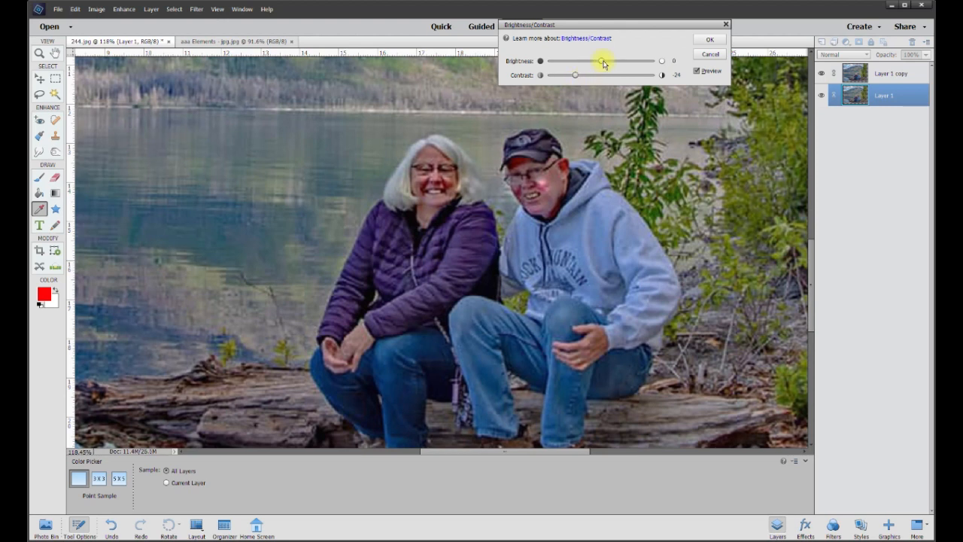
pyautogui.click(697, 72)
pyautogui.click(712, 41)
pyautogui.press('v')
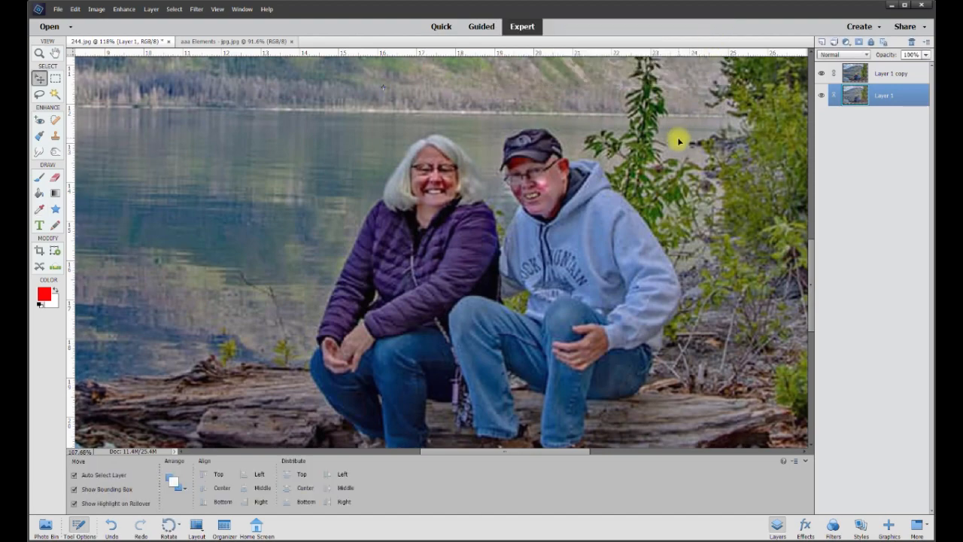
# Set Layer 1's saturation to -24 with the Hue/Saturation adjustment
pyautogui.scroll(-5, 677, 141)
pyautogui.scroll(-1, 677, 142)
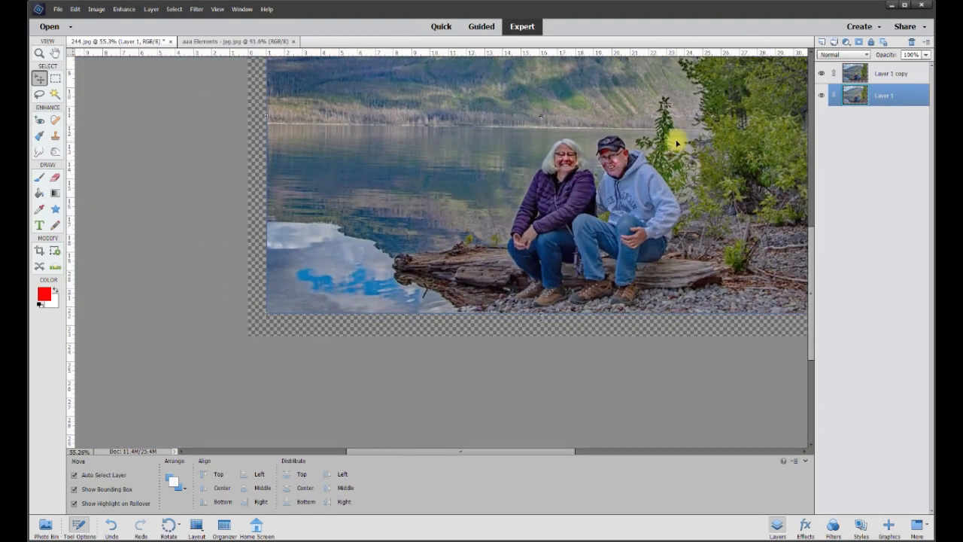
pyautogui.moveTo(555, 453); pyautogui.dragTo(574, 453)
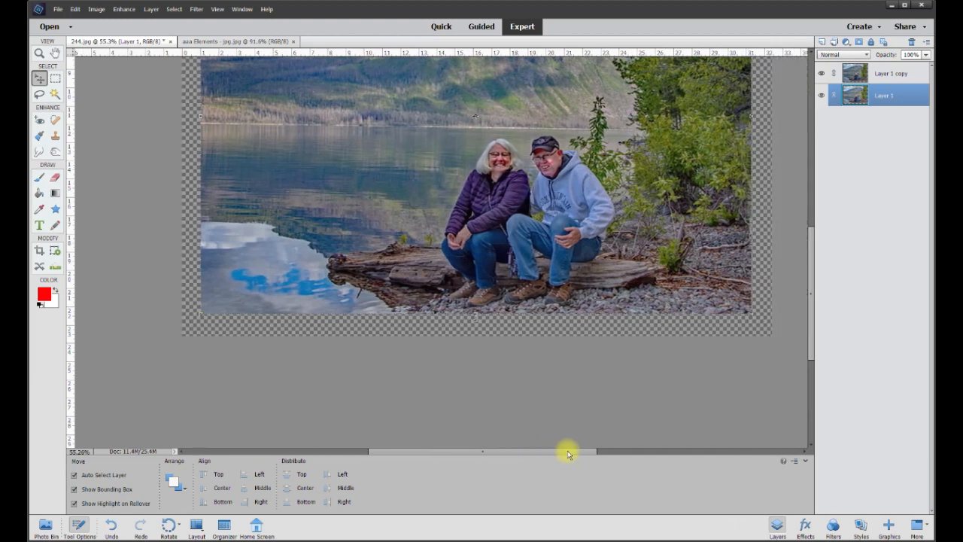
pyautogui.moveTo(813, 244); pyautogui.dragTo(813, 213)
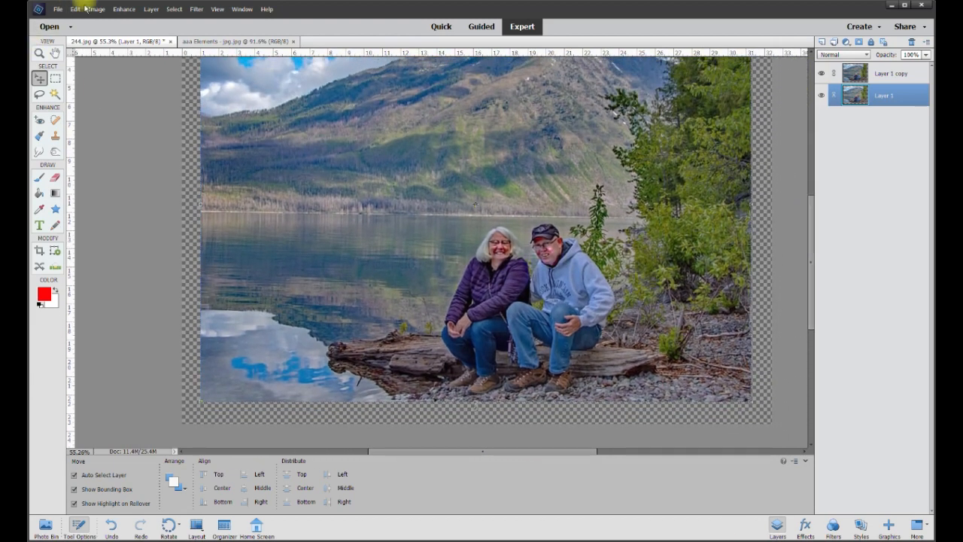
pyautogui.click(123, 10)
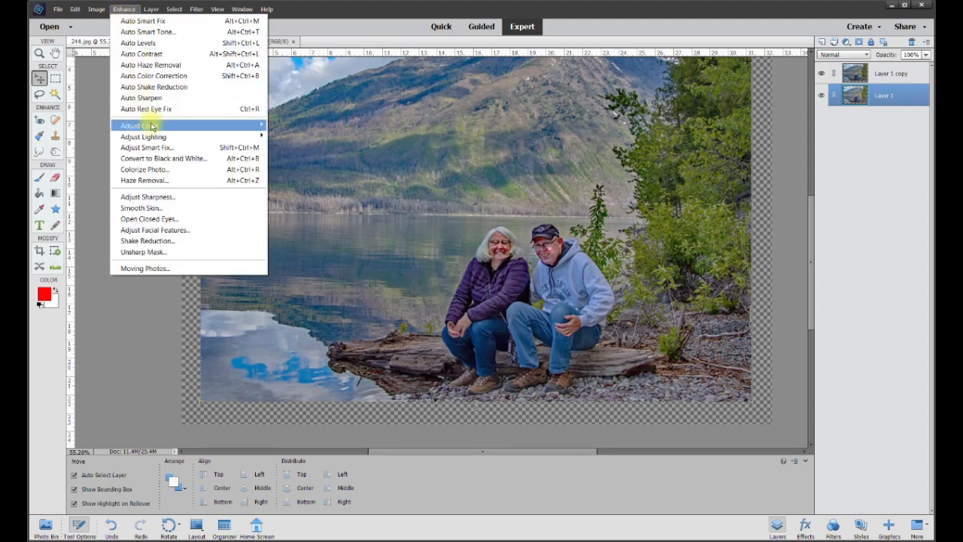
pyautogui.moveTo(155, 126)
pyautogui.click(295, 137)
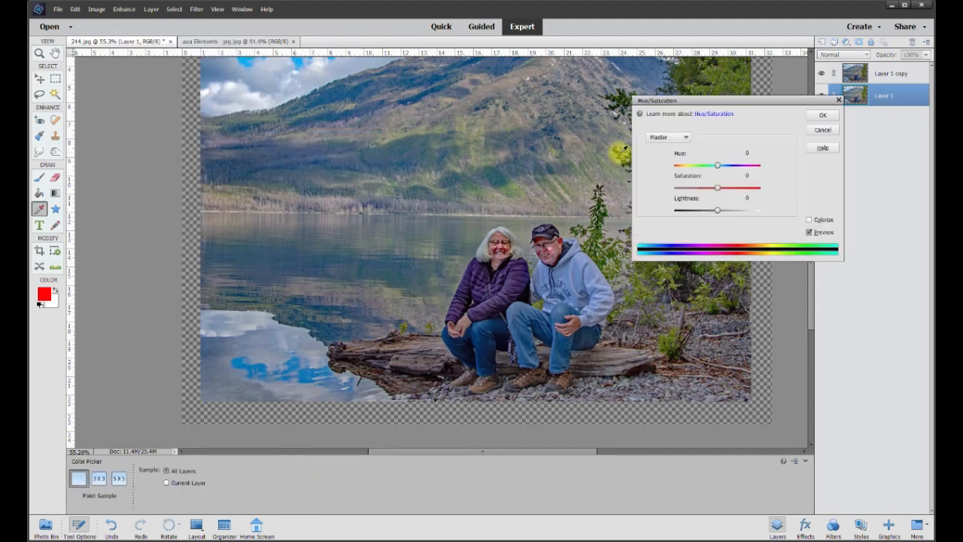
pyautogui.moveTo(744, 101); pyautogui.dragTo(743, 61)
pyautogui.moveTo(725, 153); pyautogui.dragTo(694, 148)
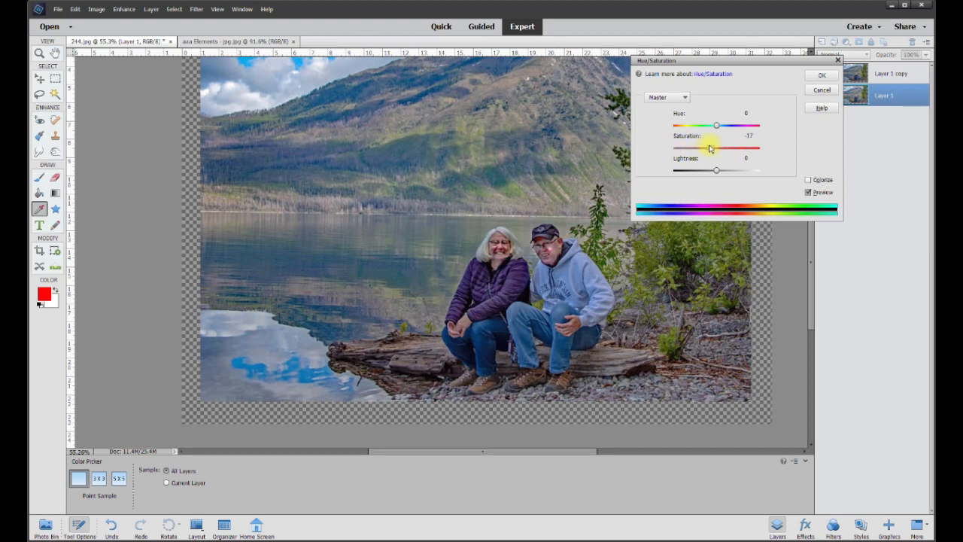
pyautogui.moveTo(708, 149); pyautogui.dragTo(699, 148)
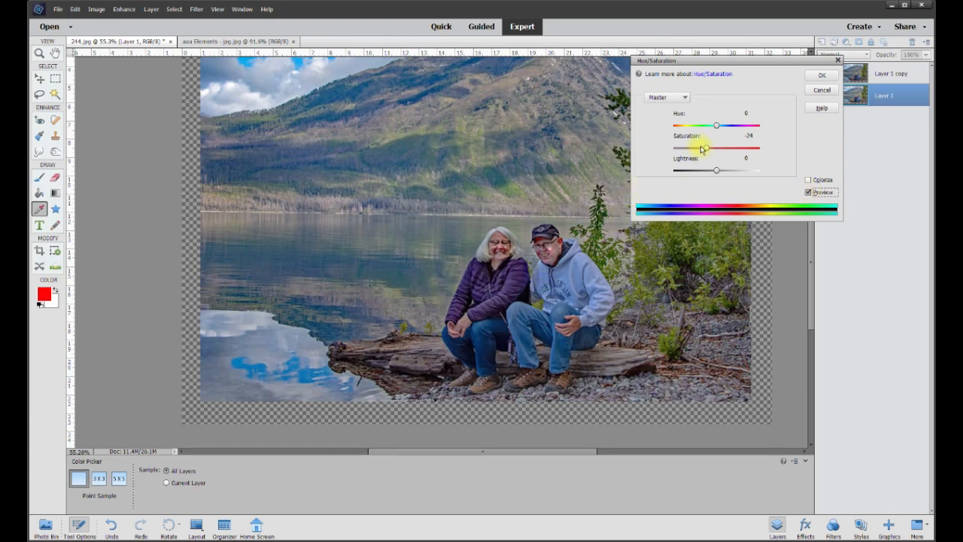
pyautogui.click(822, 75)
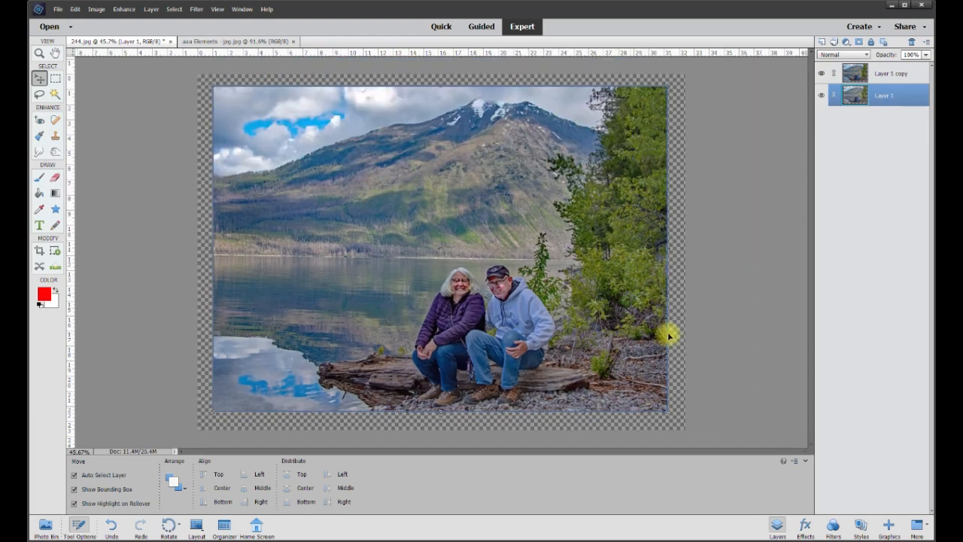